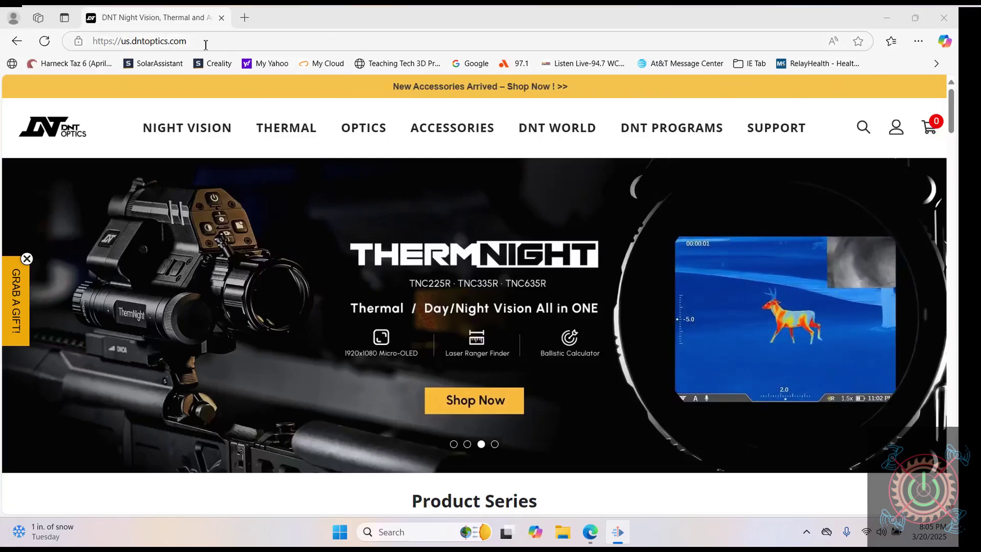
Step: Open File Explorer from the taskbar on top of the DNT Optics homepage in Edge
click(100, 41)
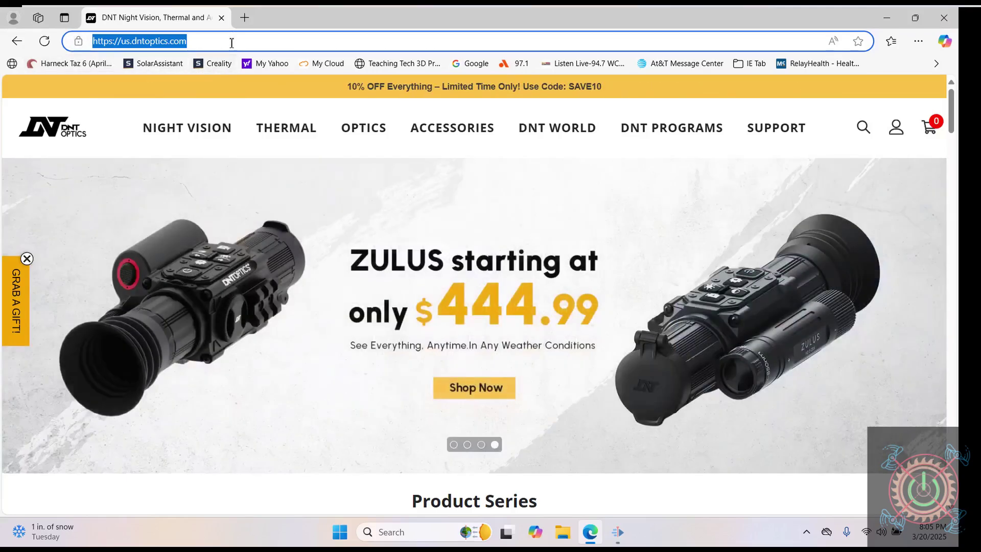
click(230, 43)
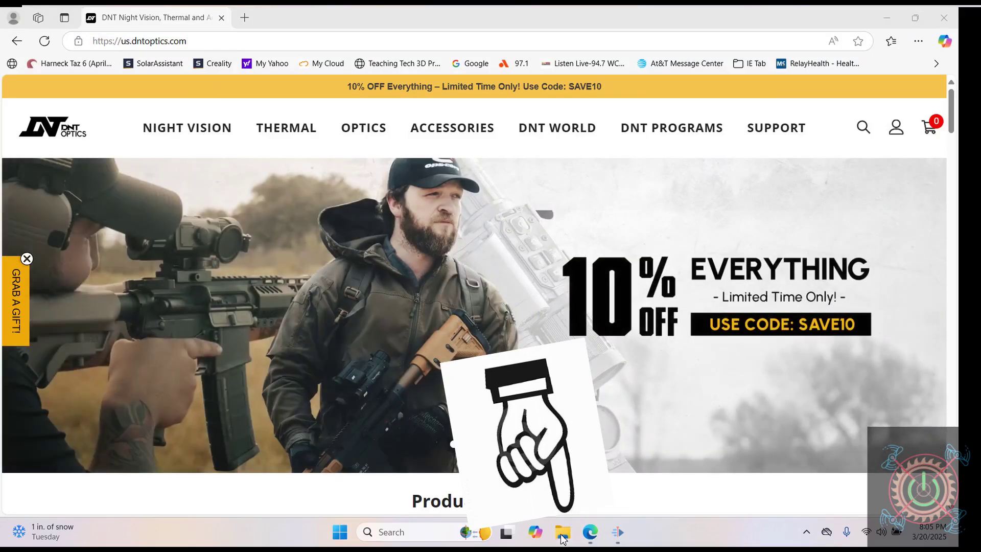
click(562, 534)
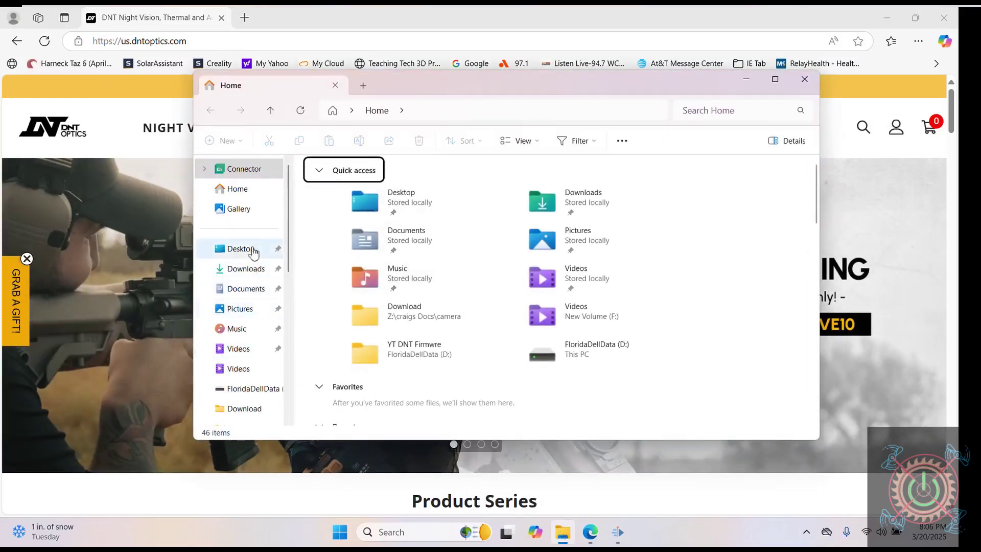
Step: Show the drives under This PC and open a second Explorer window
scroll(259, 316, down, 6)
scroll(246, 234, up, 3)
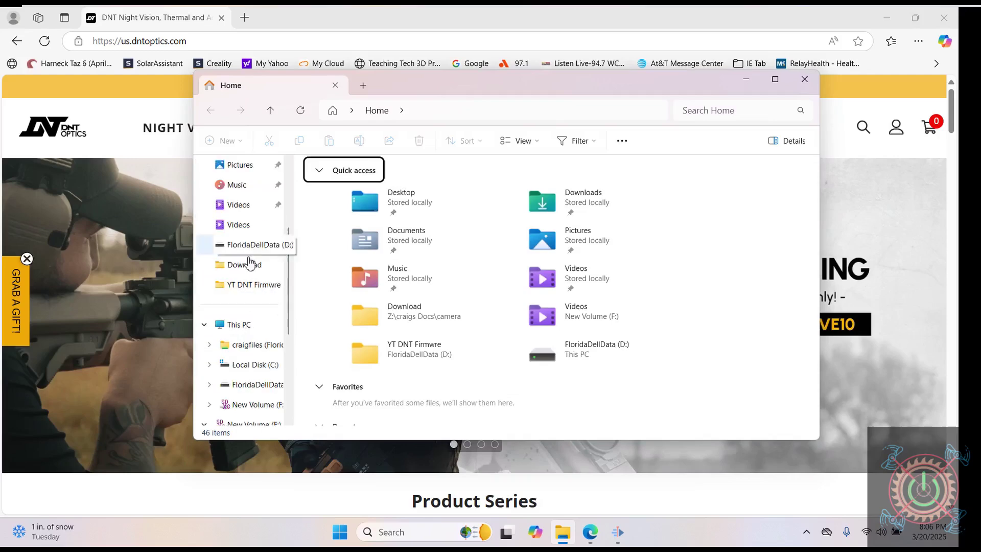
click(236, 325)
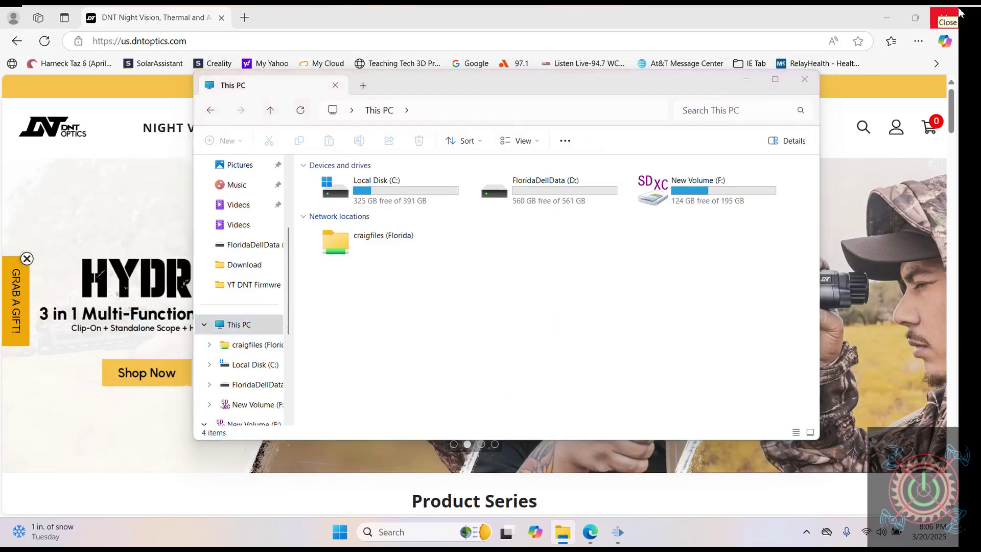
key(ctrl+n)
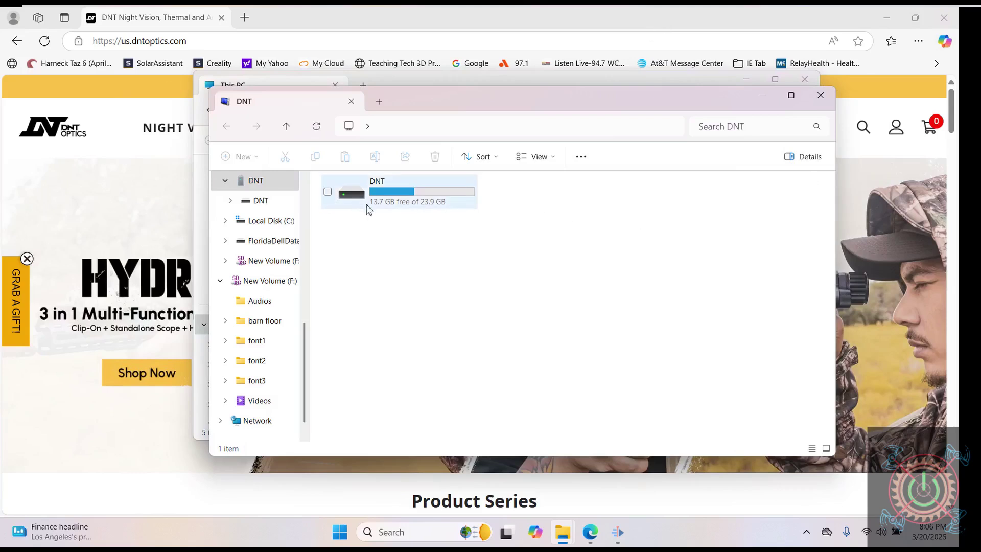
Step: Browse the DNT drive's DCIM\record folder, return to the DNT root, then close both windows
double_click(395, 197)
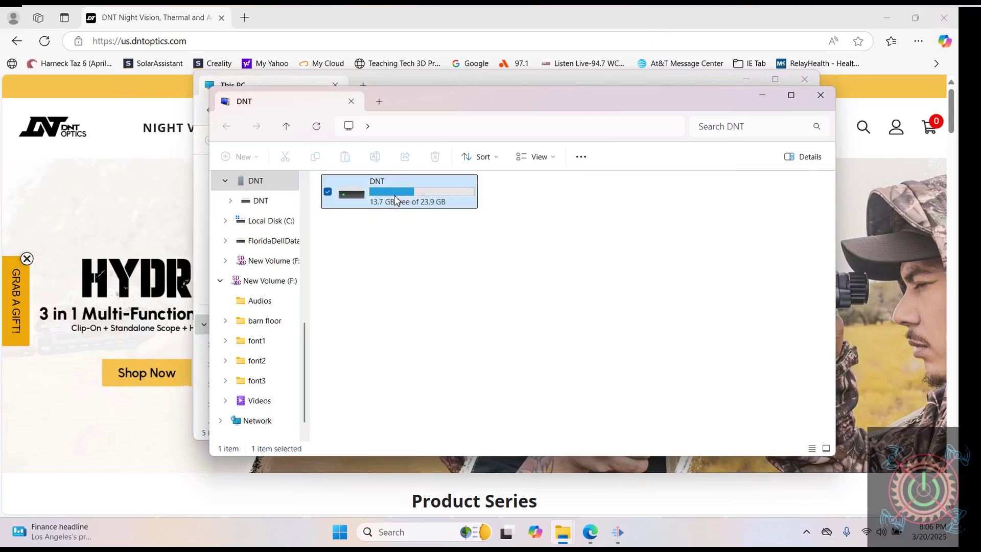
double_click(384, 198)
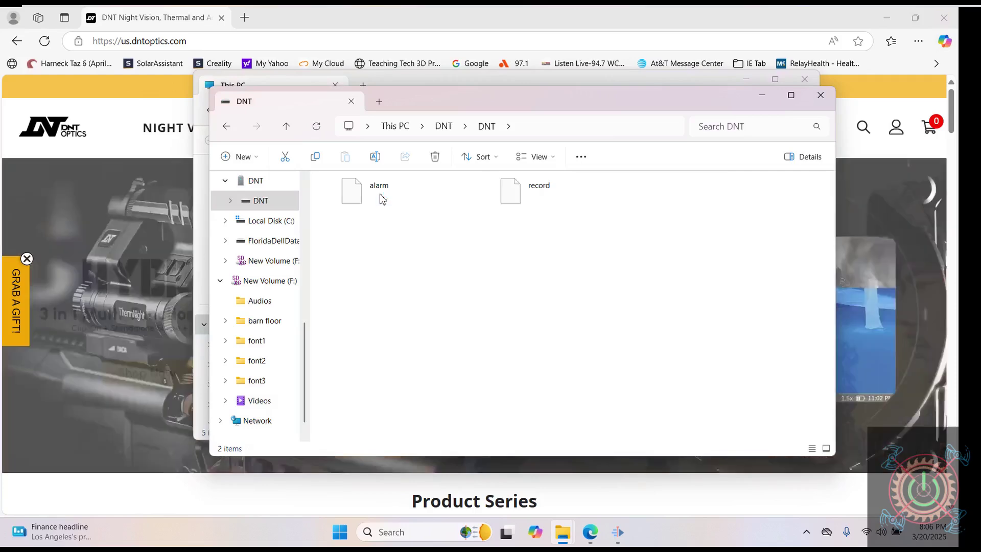
double_click(509, 195)
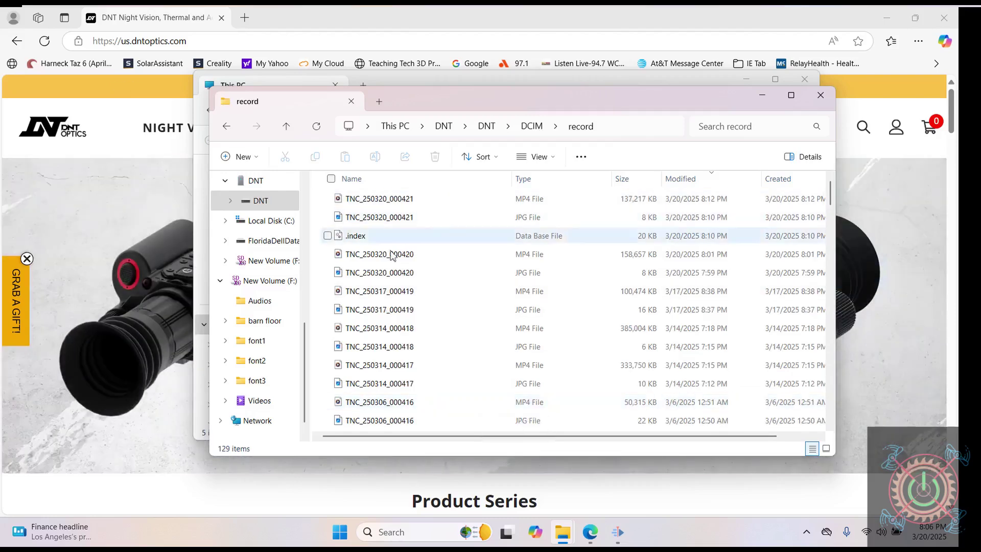
click(444, 128)
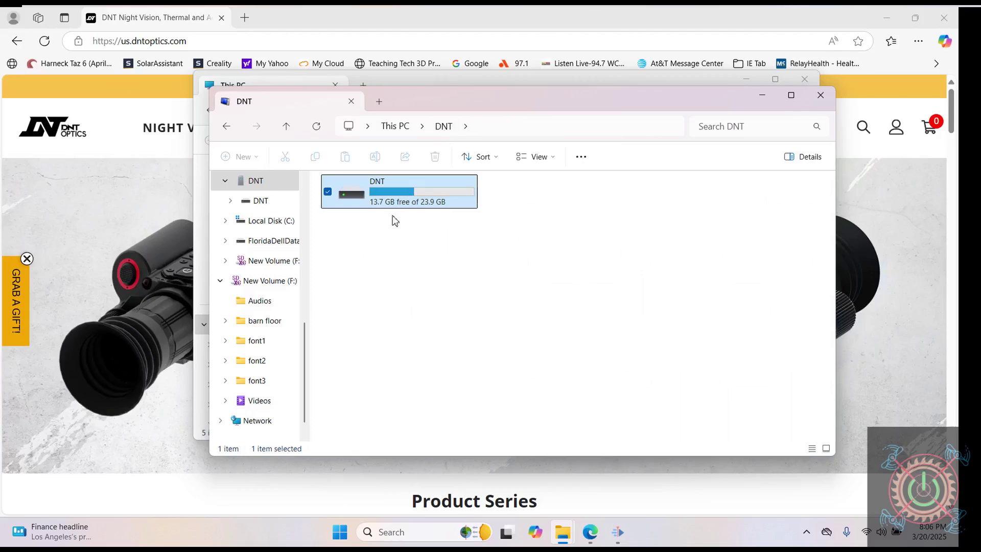
double_click(389, 194)
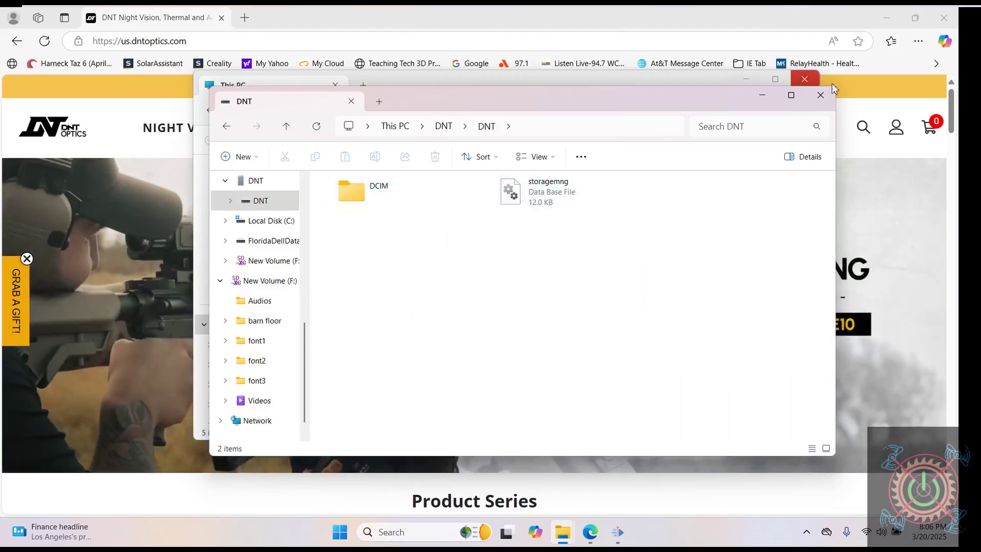
click(821, 95)
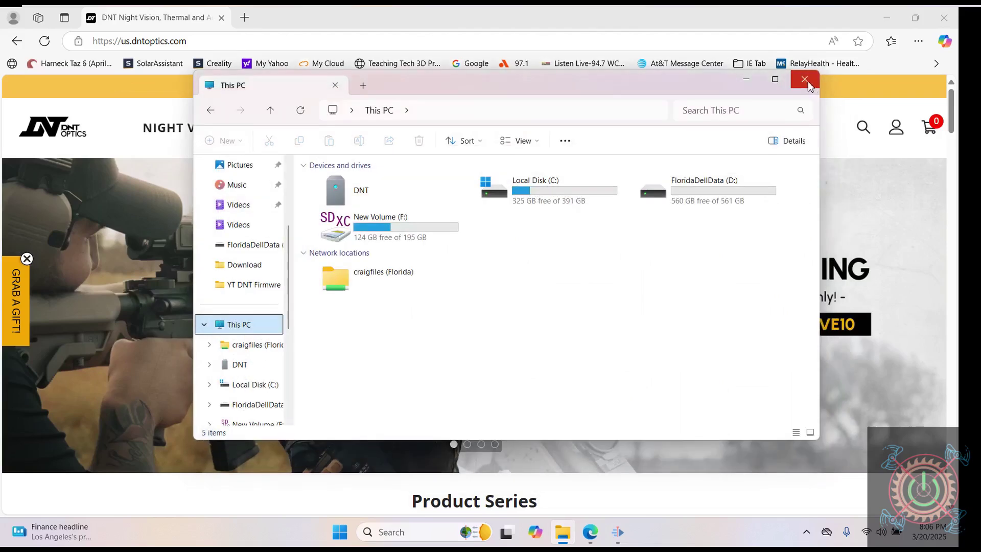
click(804, 80)
Step: Go to the Firmware Download page via SUPPORT > Download Center on the DNT Optics site
mouse_move(775, 128)
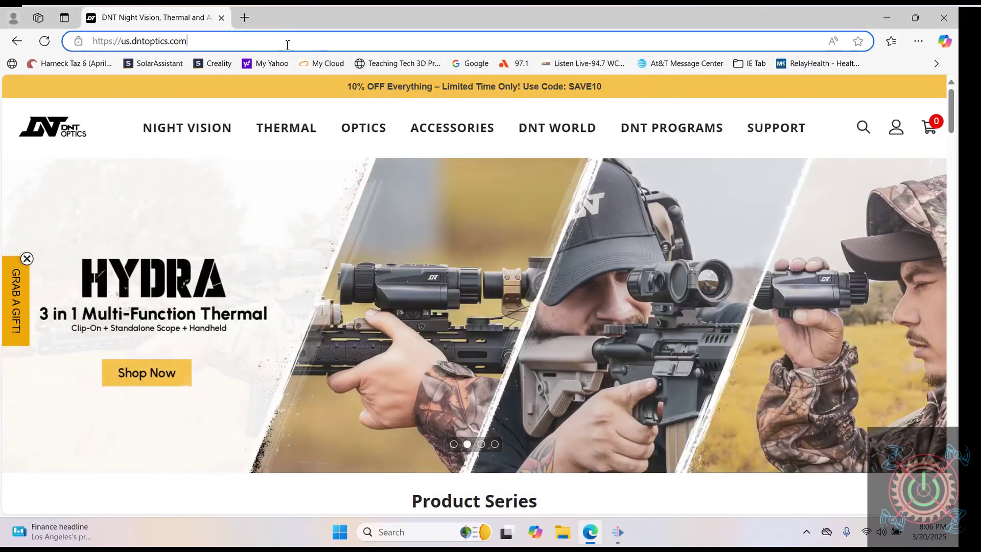
click(232, 46)
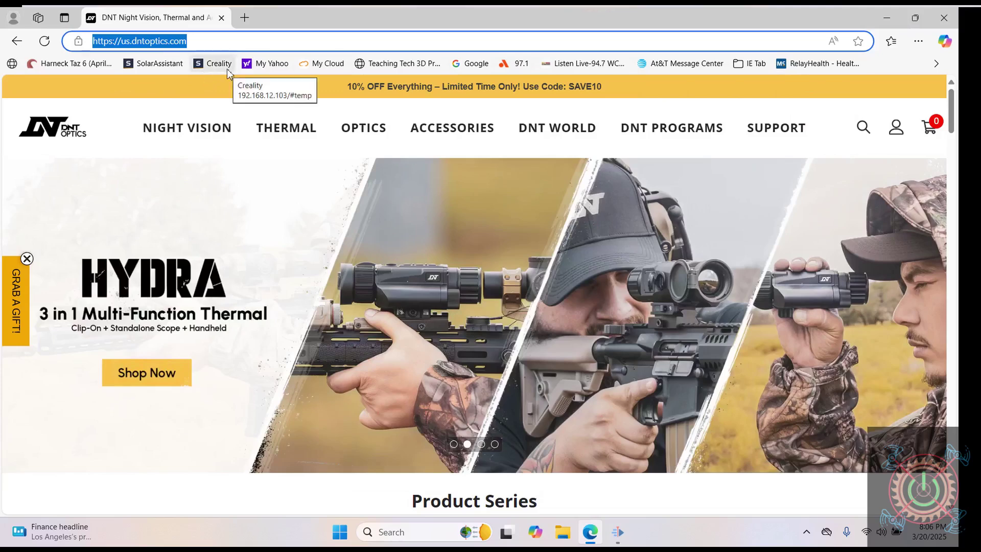
mouse_move(790, 138)
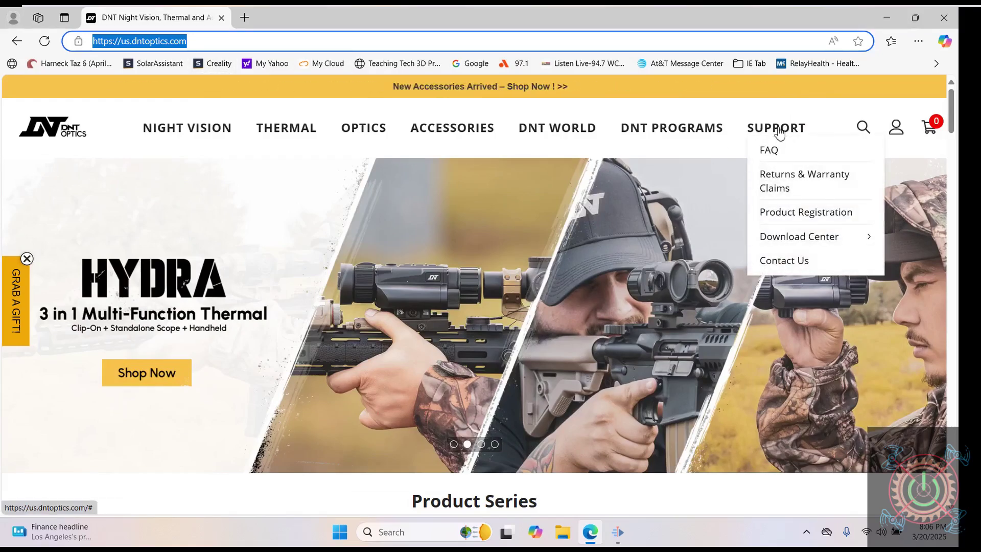
mouse_move(790, 242)
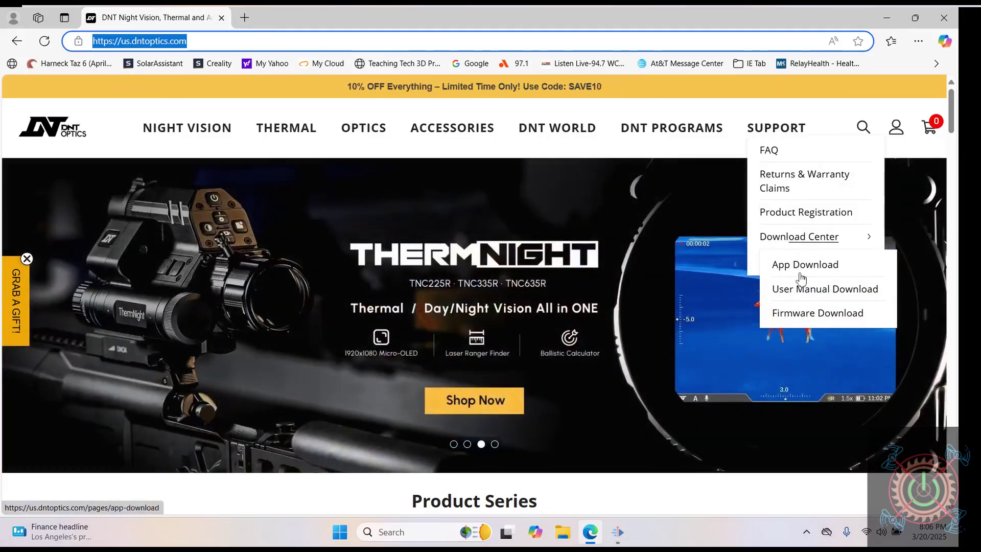
click(806, 315)
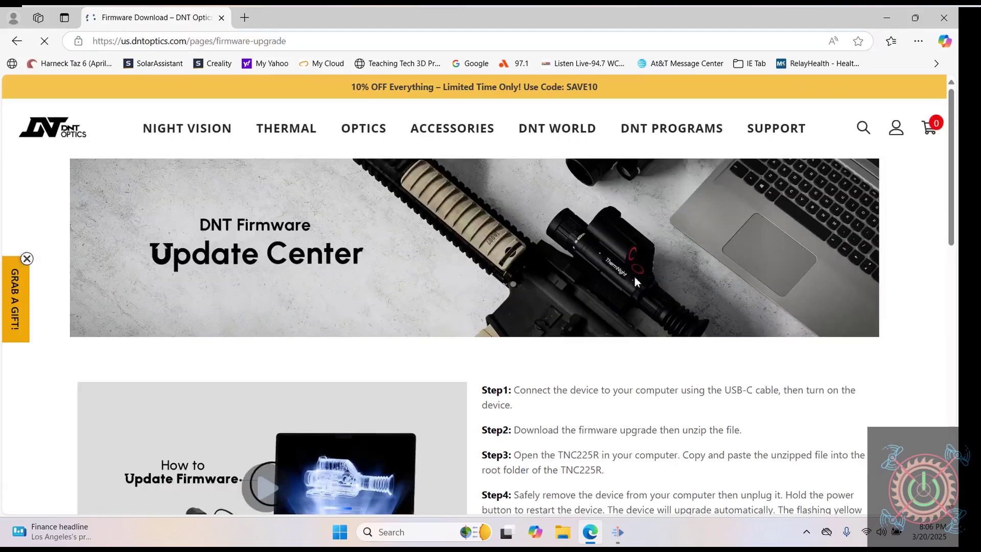
Step: Scroll to the TNC225R firmware table and download V20241211_ThermNight_TNC225R.zip
scroll(559, 289, down, 2)
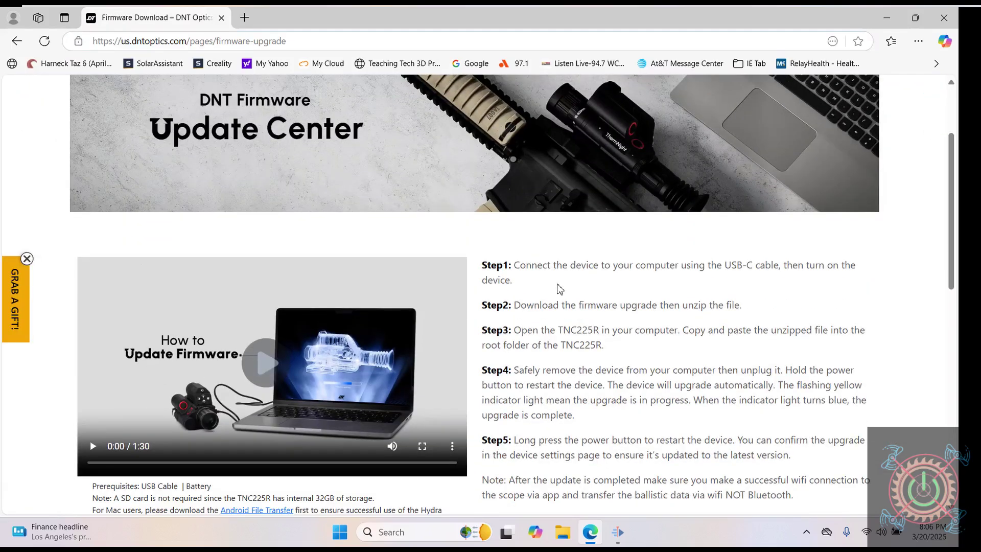
scroll(403, 322, down, 1)
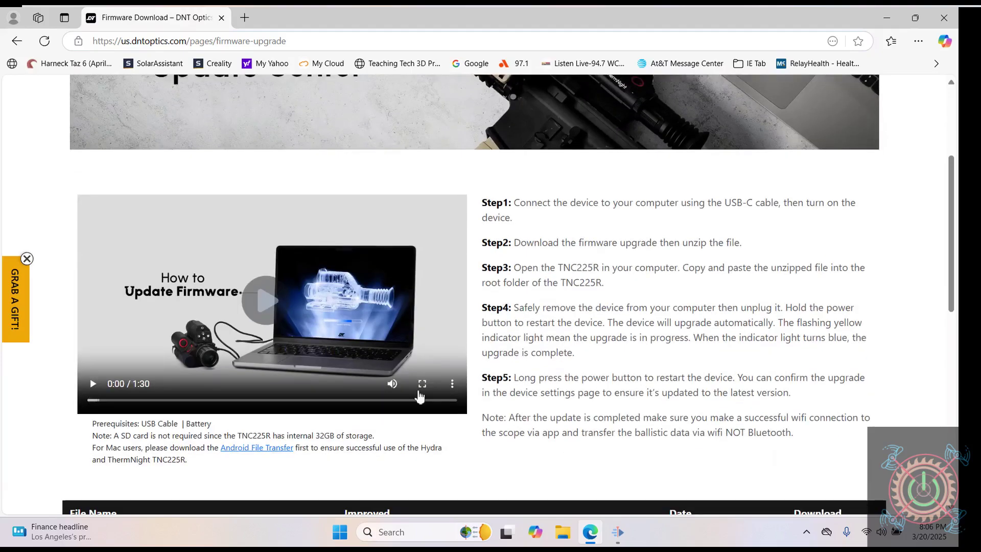
scroll(419, 378, down, 5)
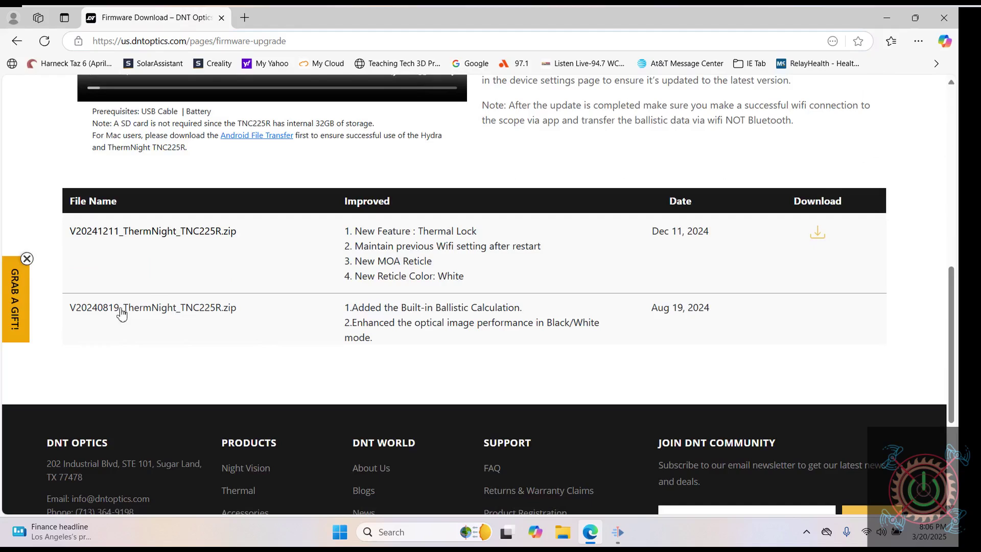
drag(121, 313, 81, 315)
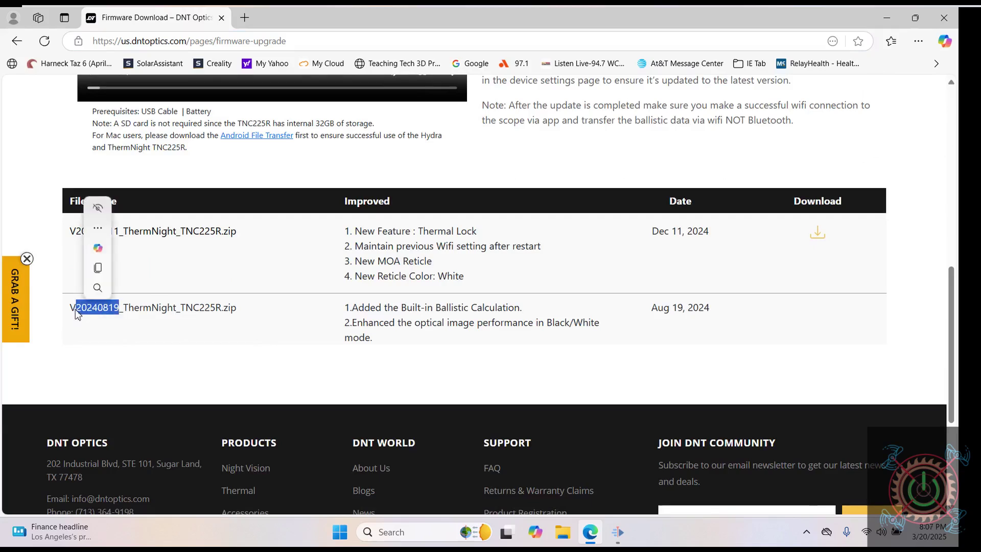
click(128, 350)
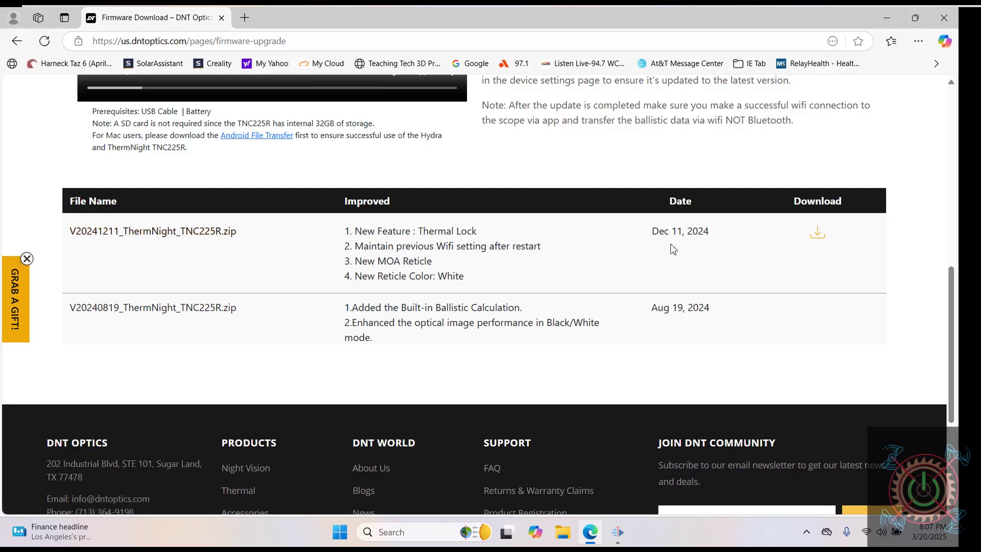
click(817, 236)
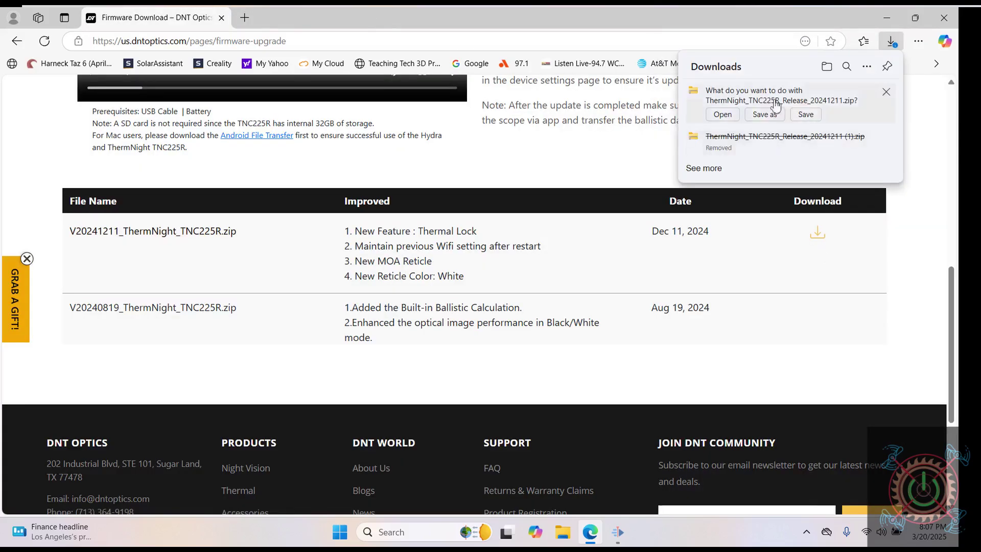
Step: Save ThermNight_TNC225R_Release_20241211.zip to the computer
click(810, 114)
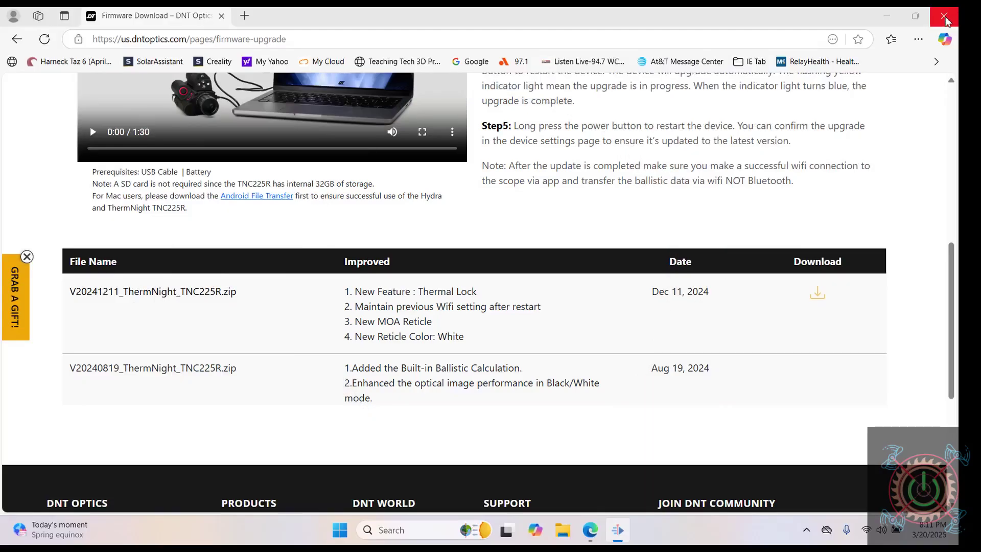
Step: Close Edge and select the ThermNight_TNC225R_Release_20241211 zip in File Explorer's Downloads folder
click(945, 20)
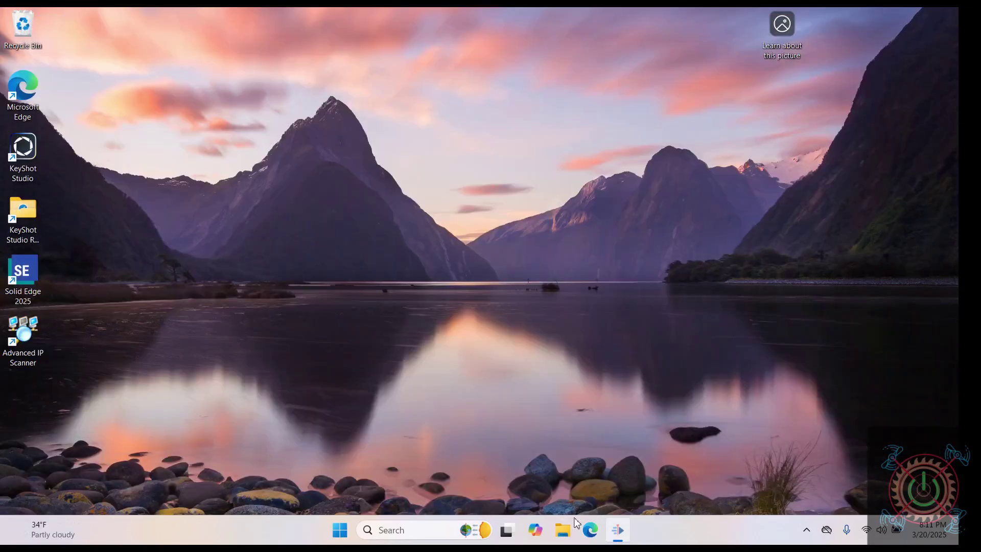
click(568, 535)
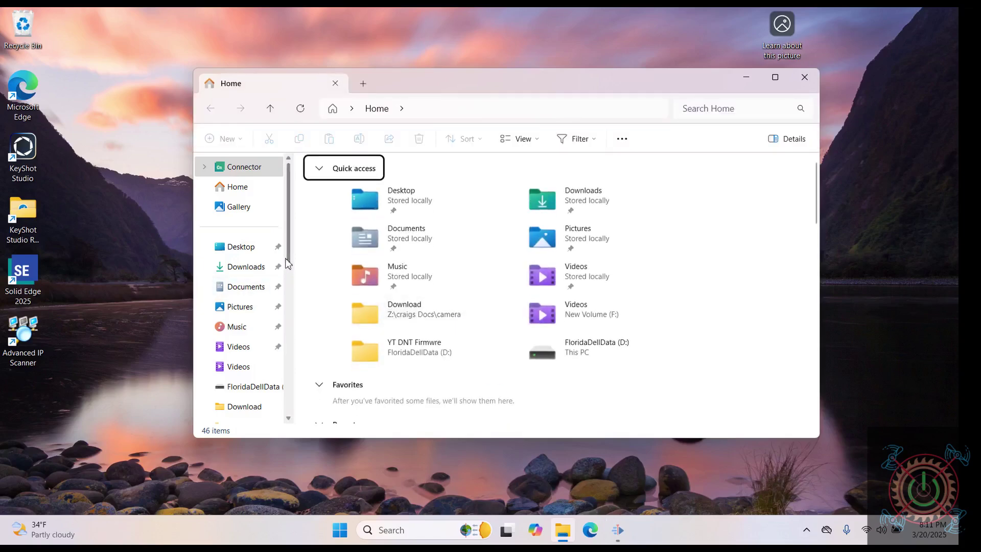
scroll(287, 332, down, 4)
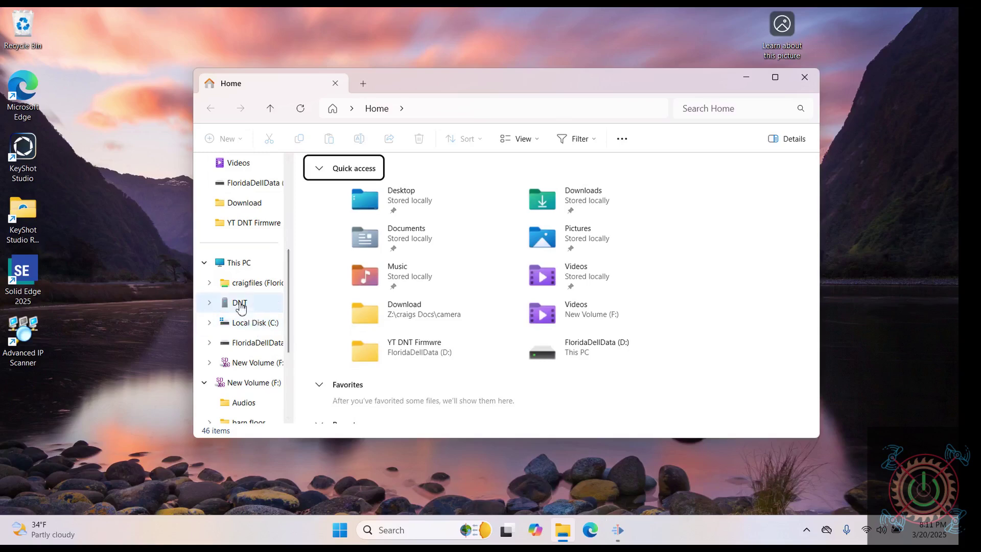
scroll(287, 228, up, 3)
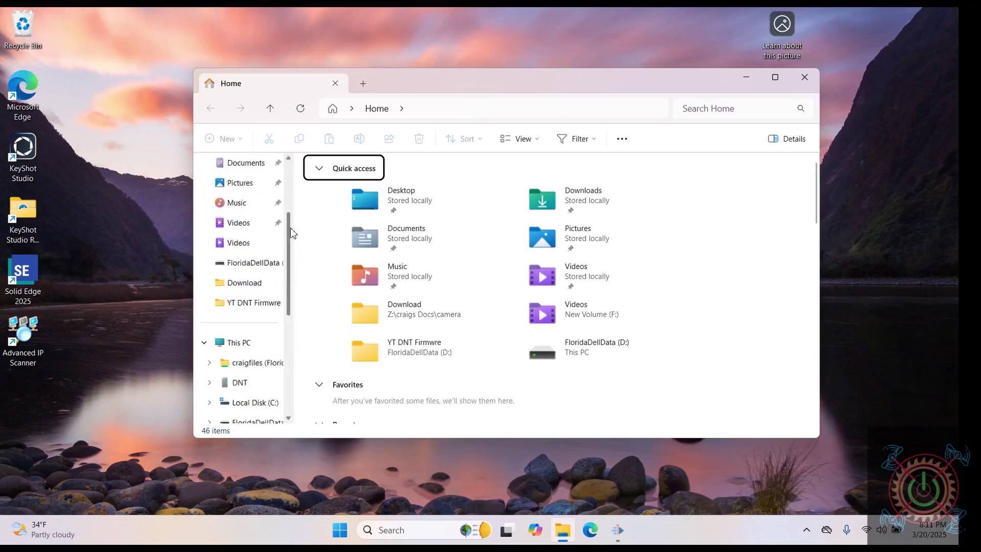
click(255, 205)
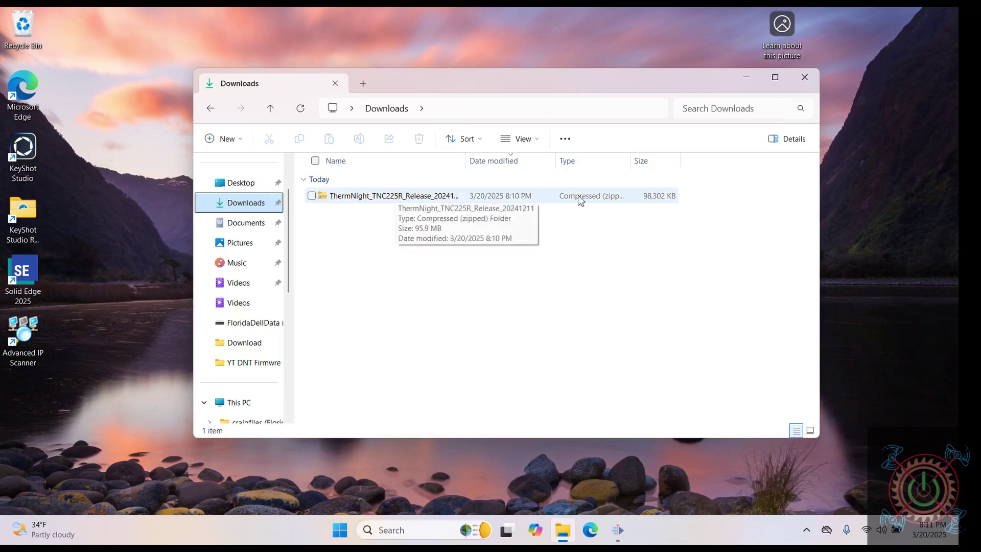
click(393, 197)
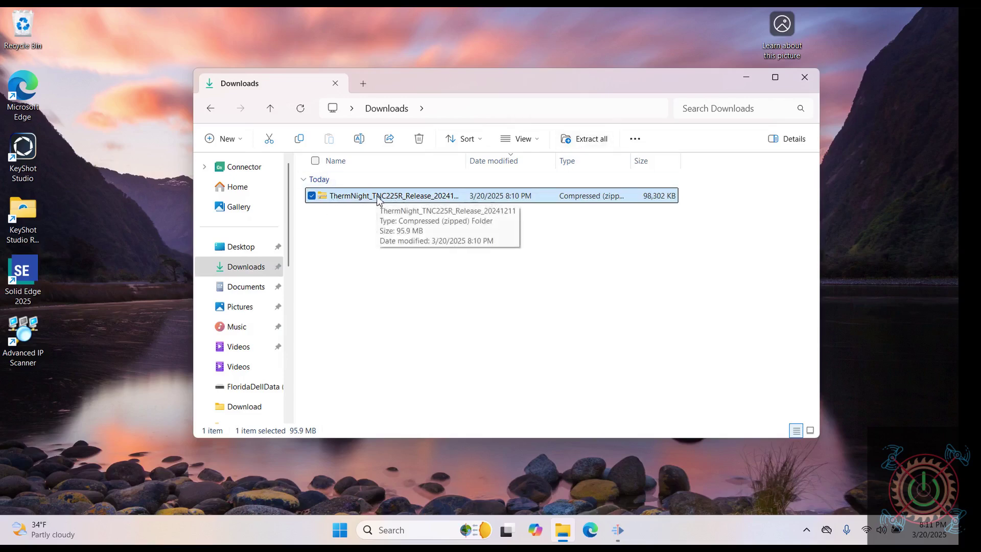
Step: Extract the firmware zip with Extract all into Downloads\DNT FIRMWARE
click(594, 141)
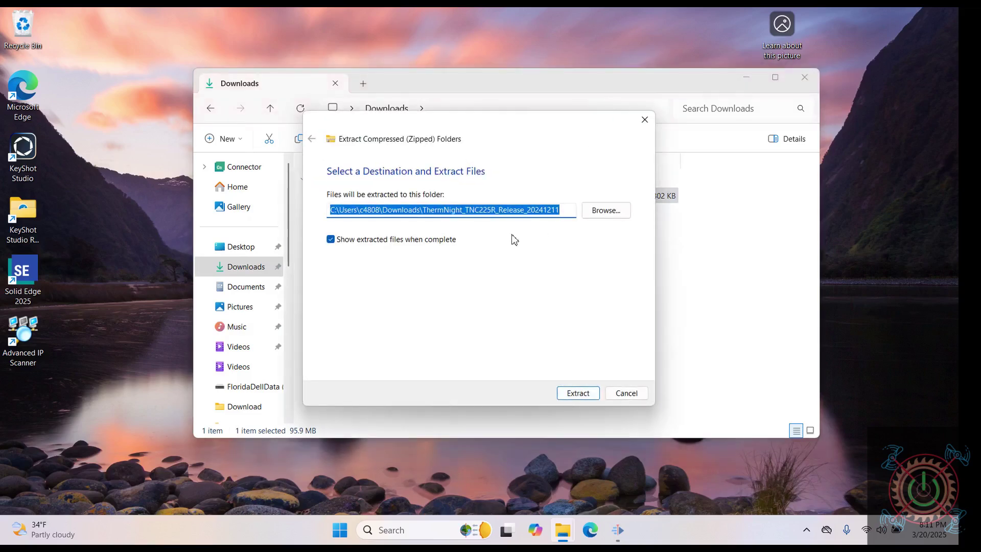
click(565, 211)
drag(561, 211, 477, 214)
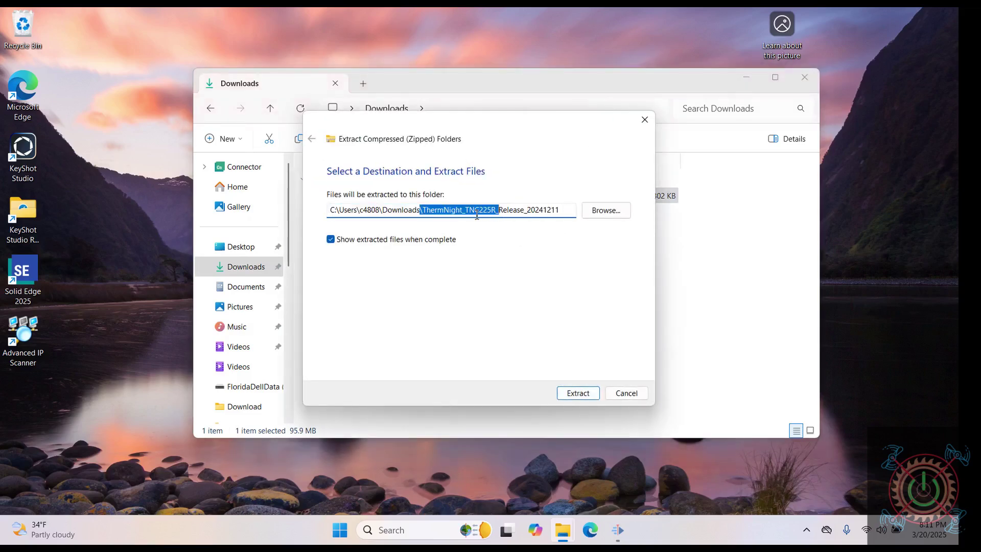
click(567, 209)
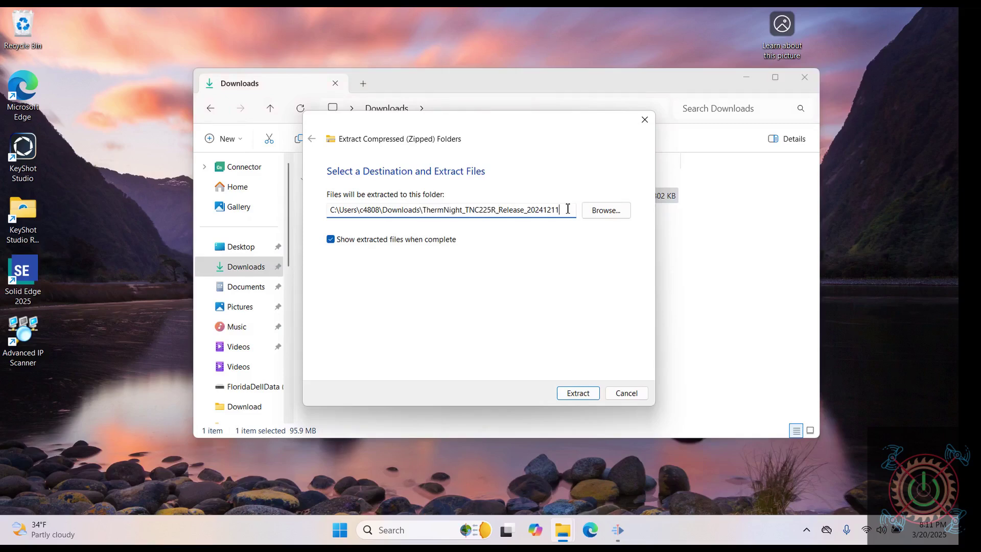
key(BackSpace)
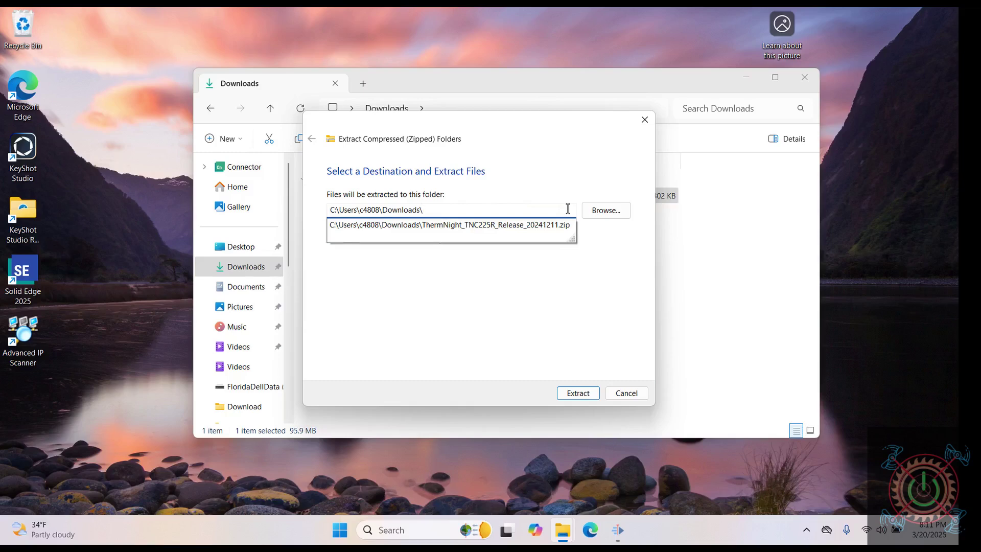
text(DNT FIRMWARE)
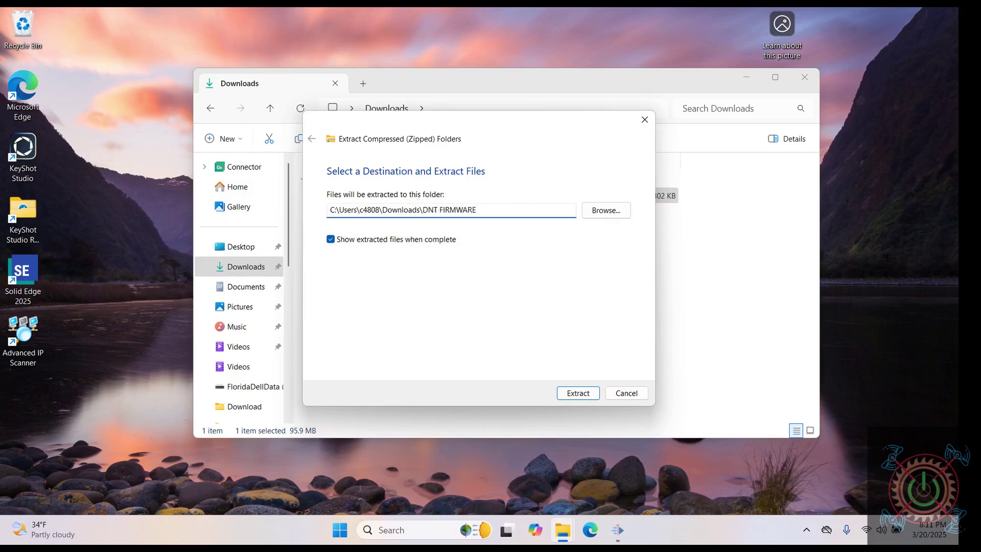
key(Return)
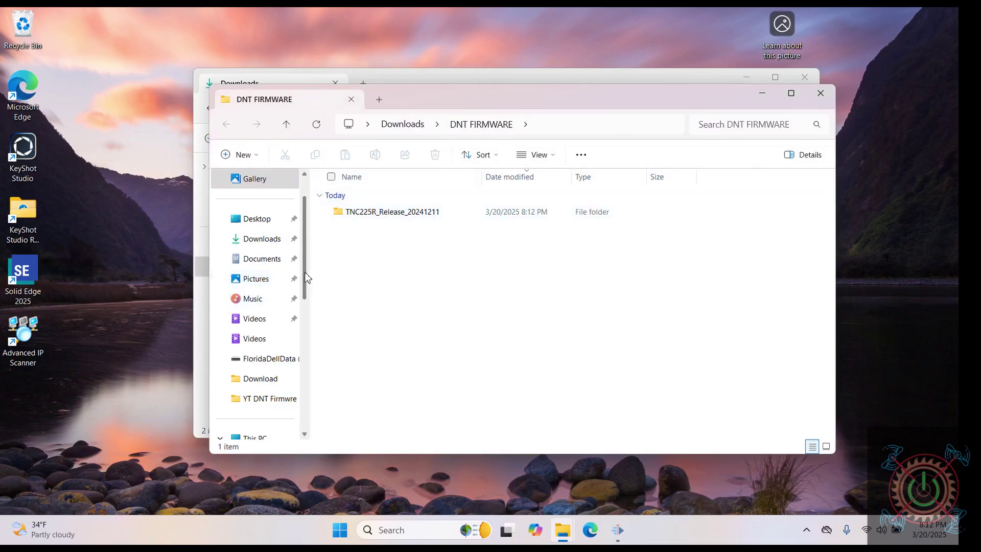
Step: Open TNC225R_Release_20241211 and copy the DCP225R disc image file (122,841 KB)
scroll(307, 284, down, 5)
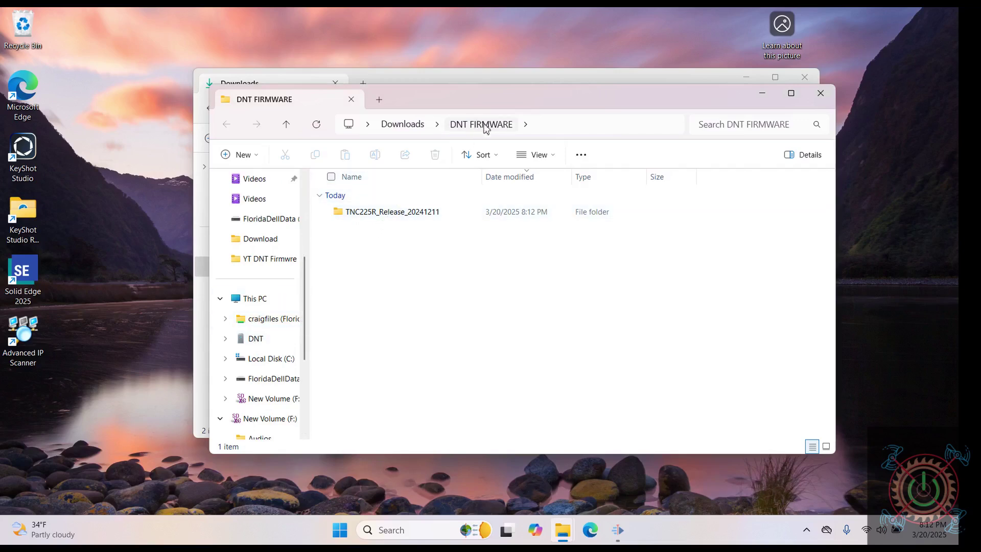
double_click(377, 211)
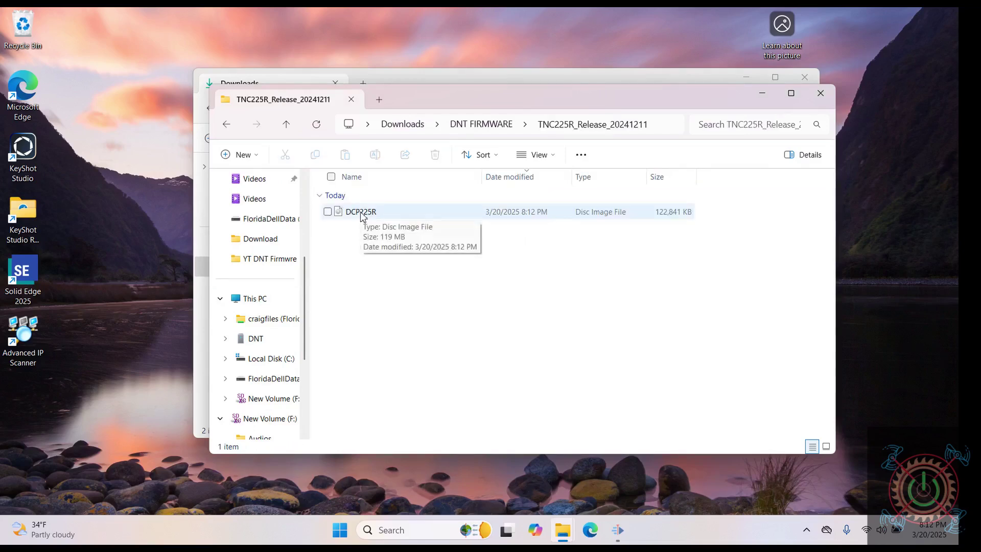
click(360, 214)
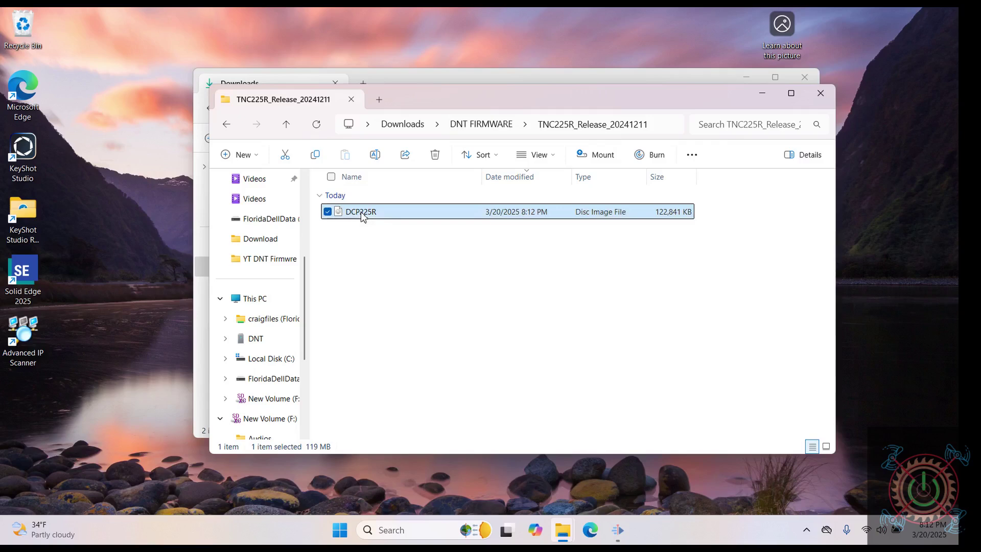
right_click(362, 216)
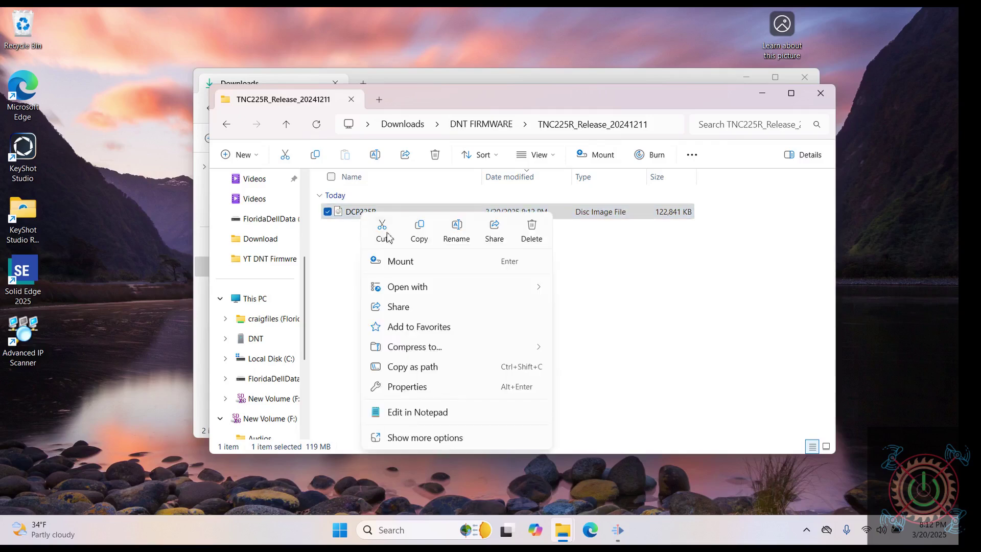
click(418, 233)
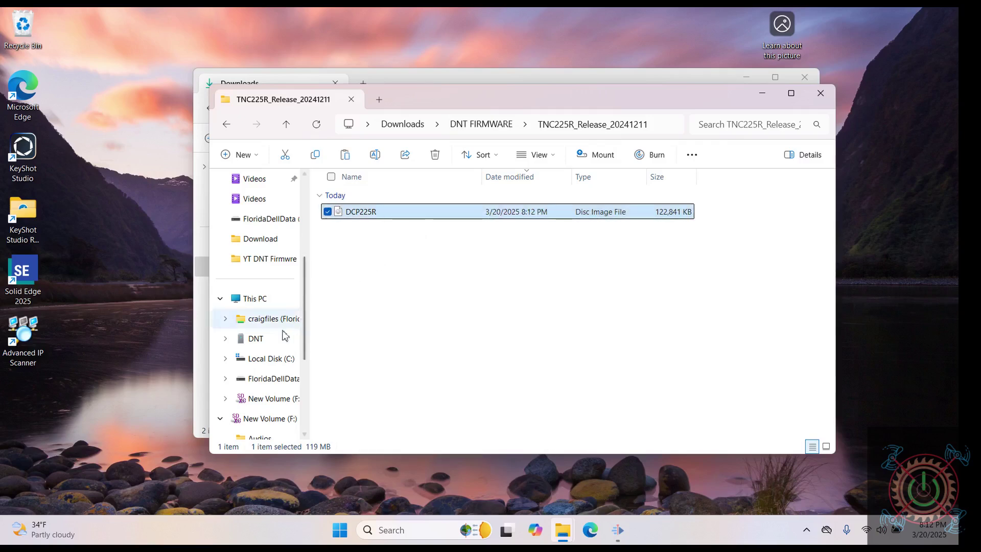
Step: Paste the DCP225R file into the root of the scope's DNT drive
click(250, 343)
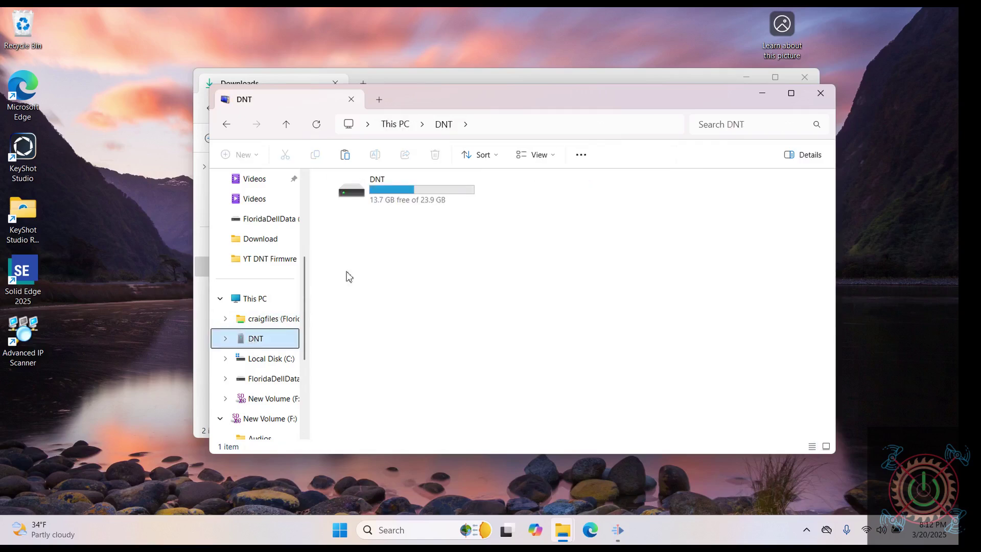
double_click(399, 199)
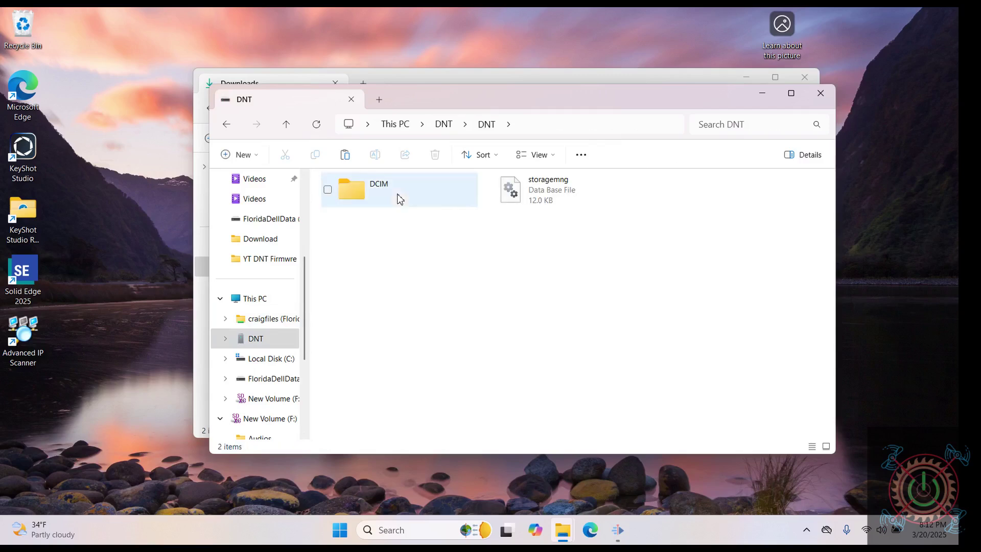
right_click(451, 254)
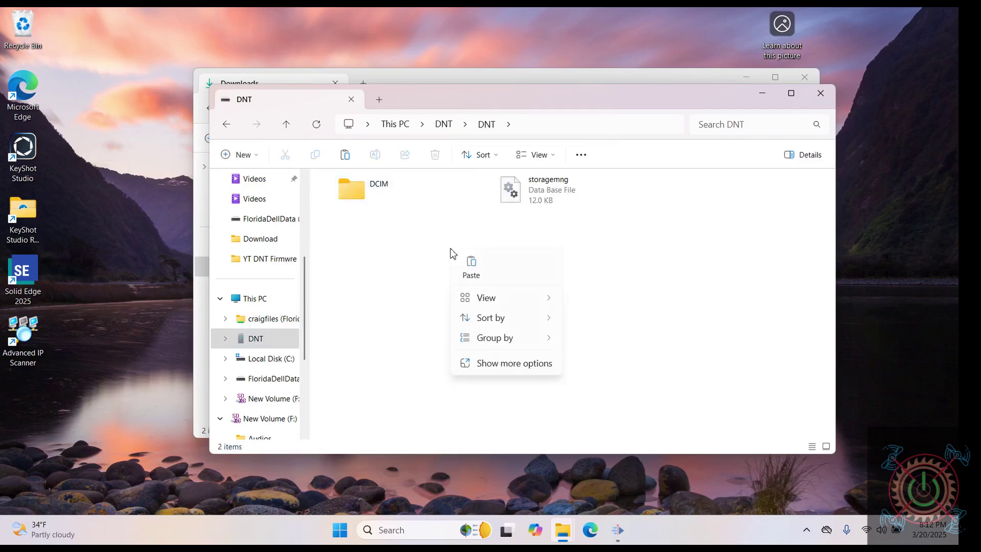
click(471, 266)
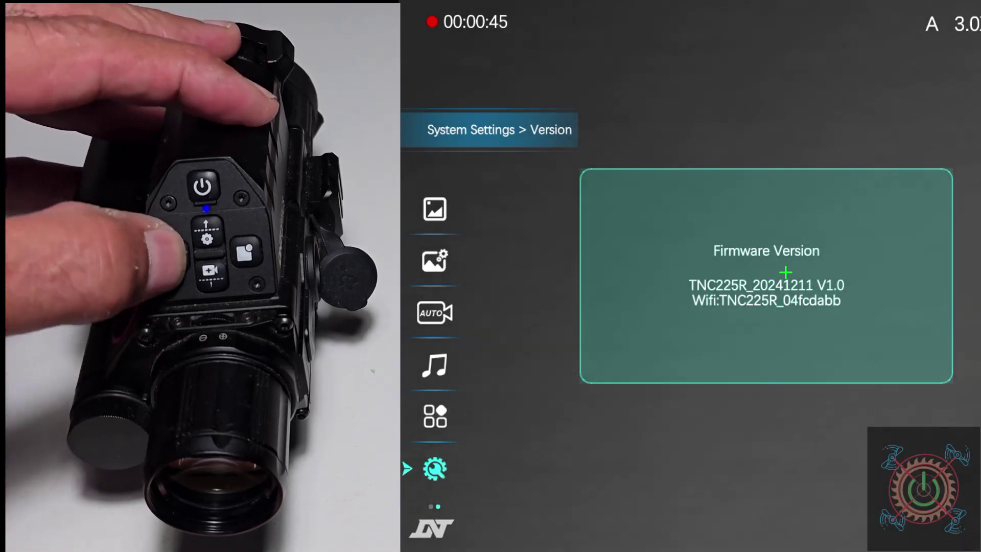
Step: Close the firmware Version panel and System Settings, returning the scope to live view
key(Escape)
key(Escape)
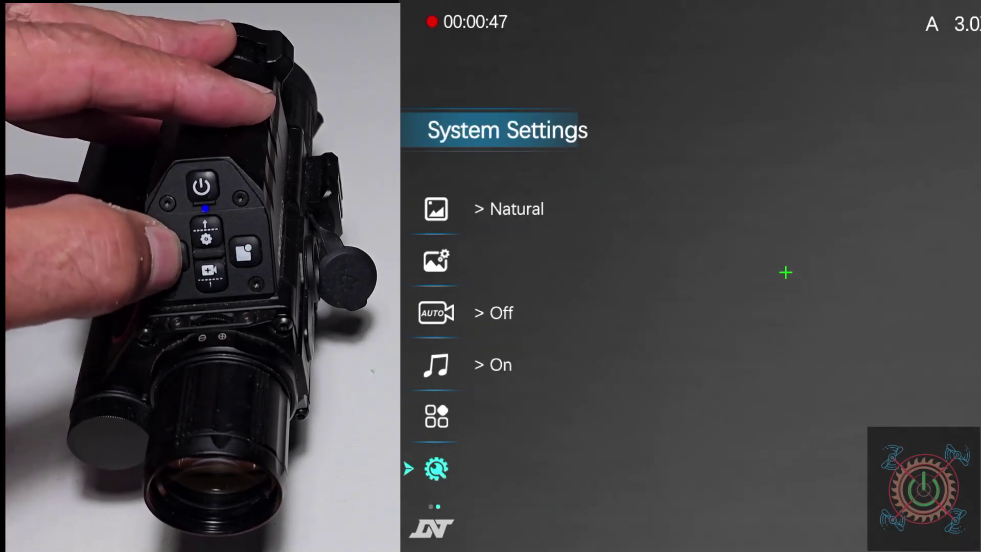
key(Escape)
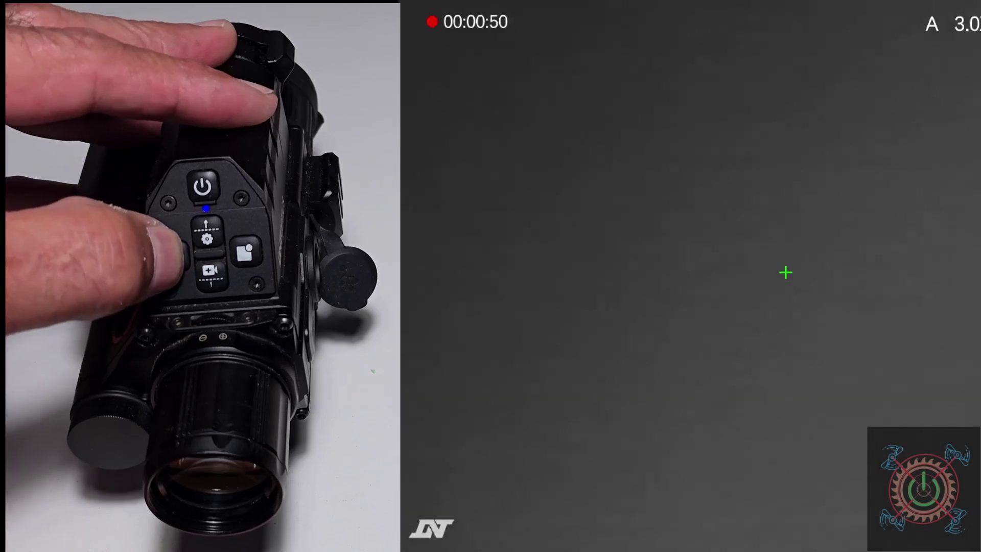